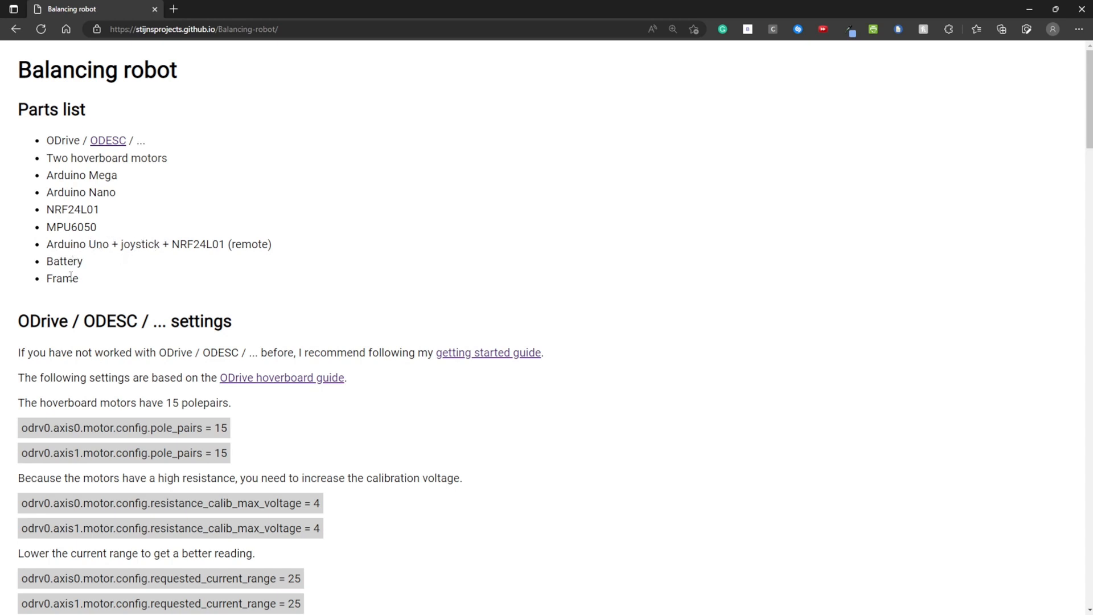
scroll(200, 159, "down", 3)
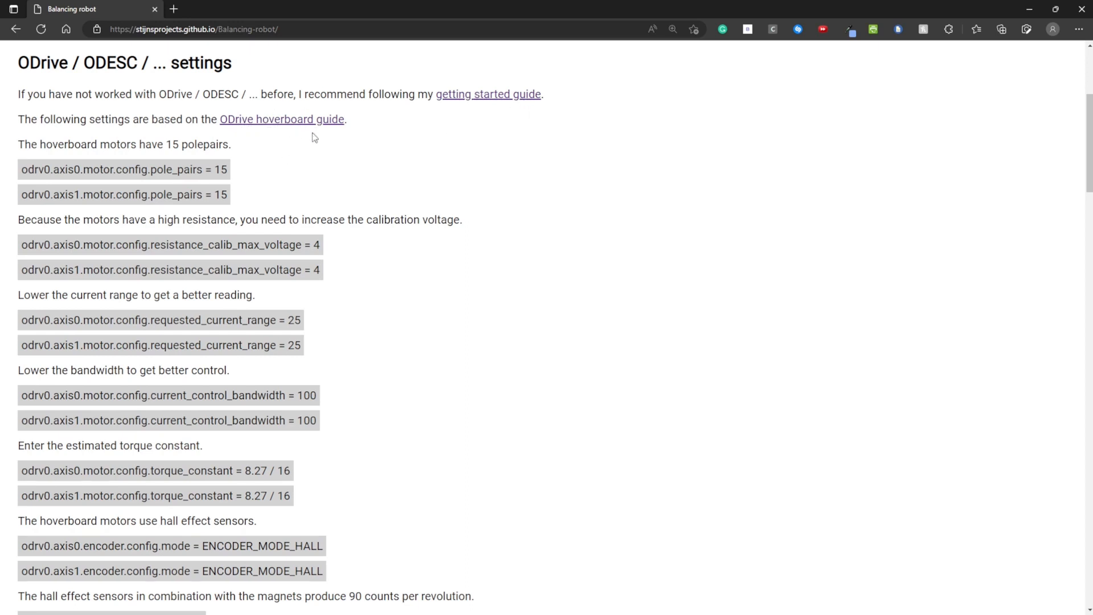
scroll(313, 136, "down", 1)
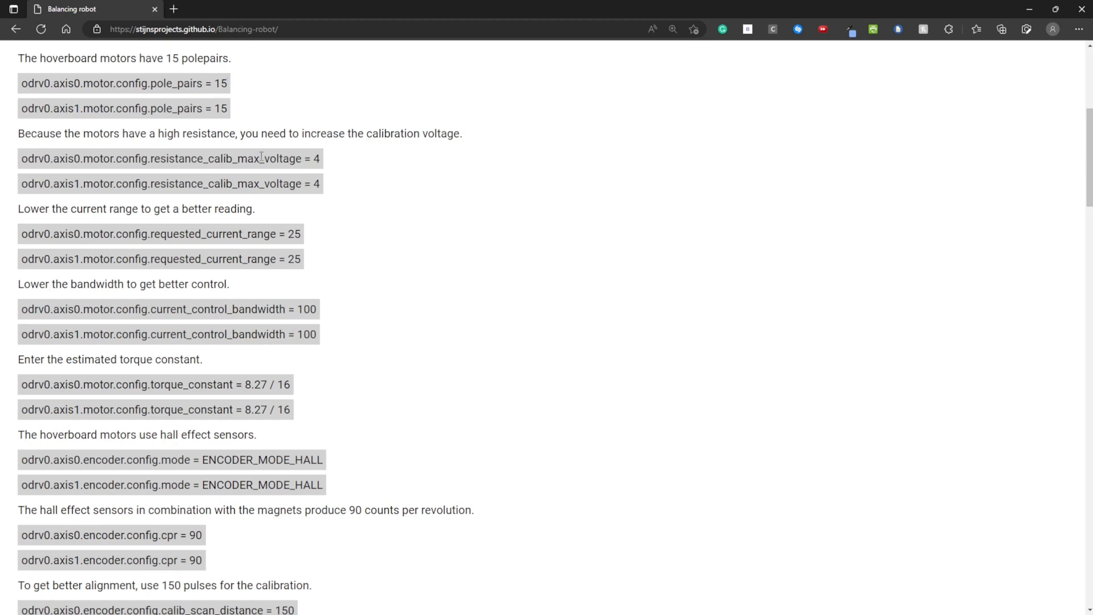
scroll(275, 158, "down", 1)
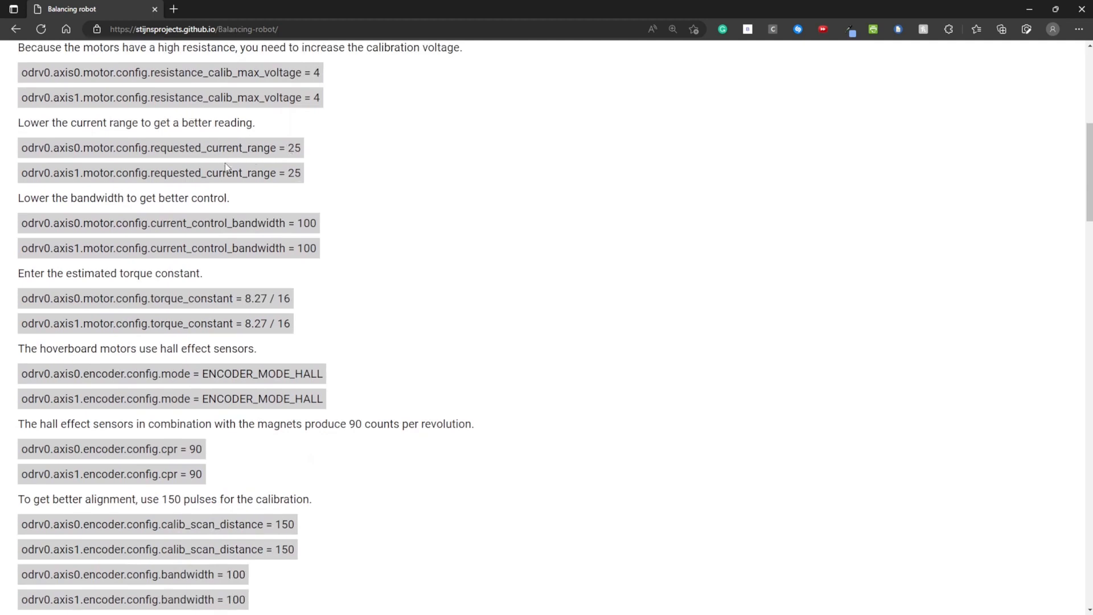
scroll(328, 183, "down", 1)
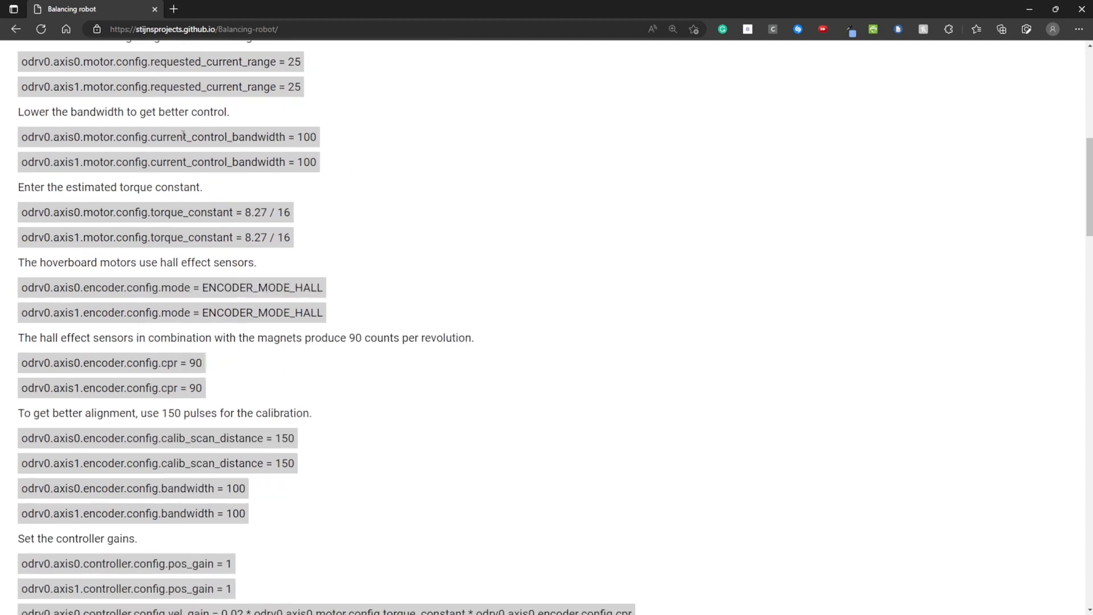
scroll(350, 168, "down", 1)
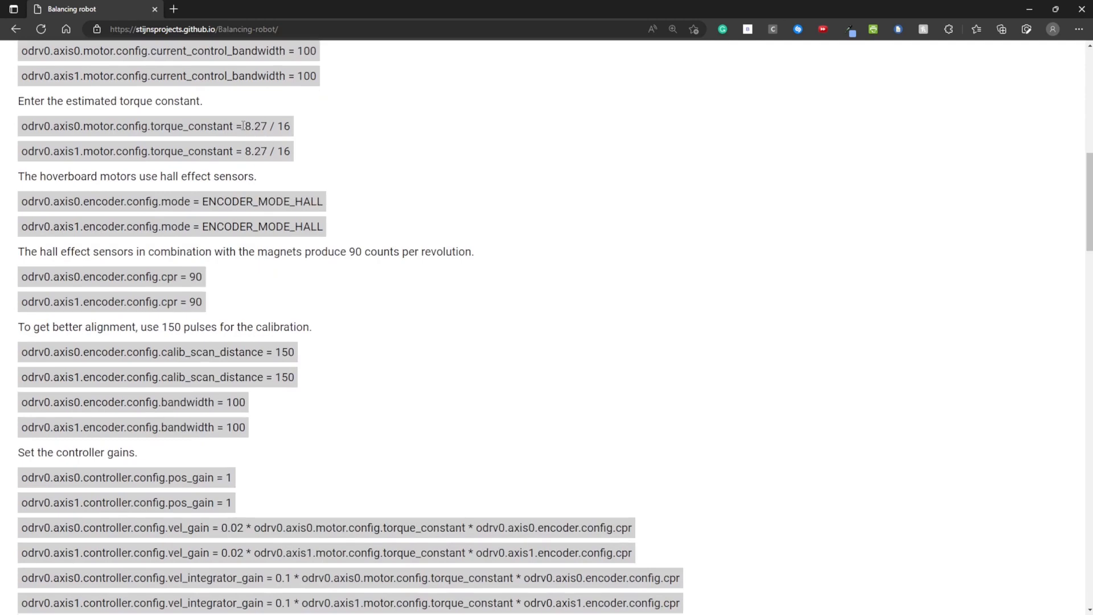
scroll(293, 197, "up", 3)
scroll(273, 154, "up", 1)
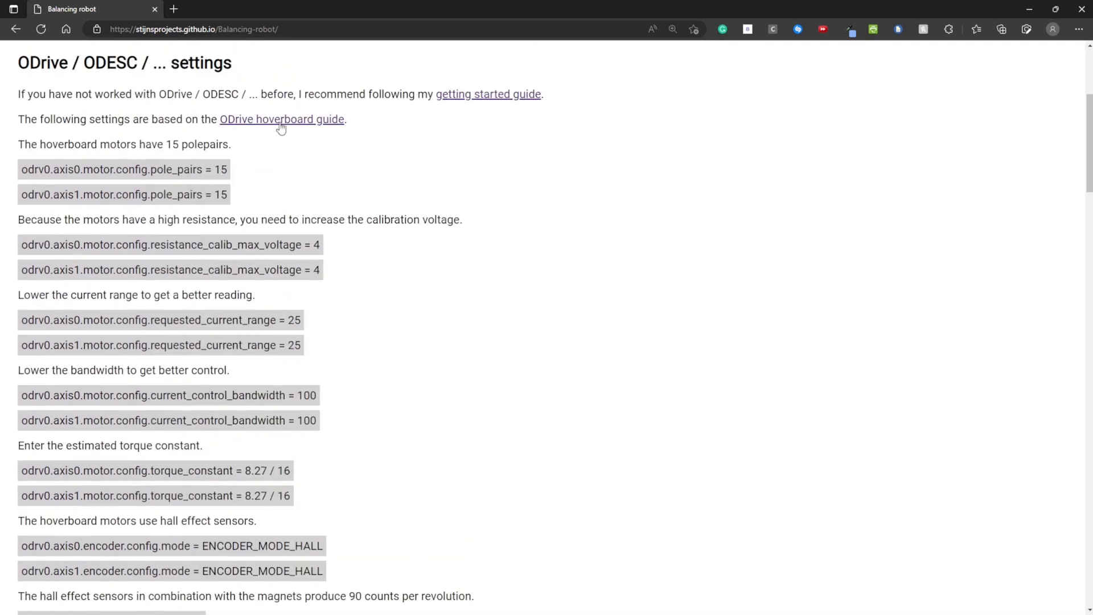
scroll(307, 154, "down", 3)
scroll(349, 156, "down", 1)
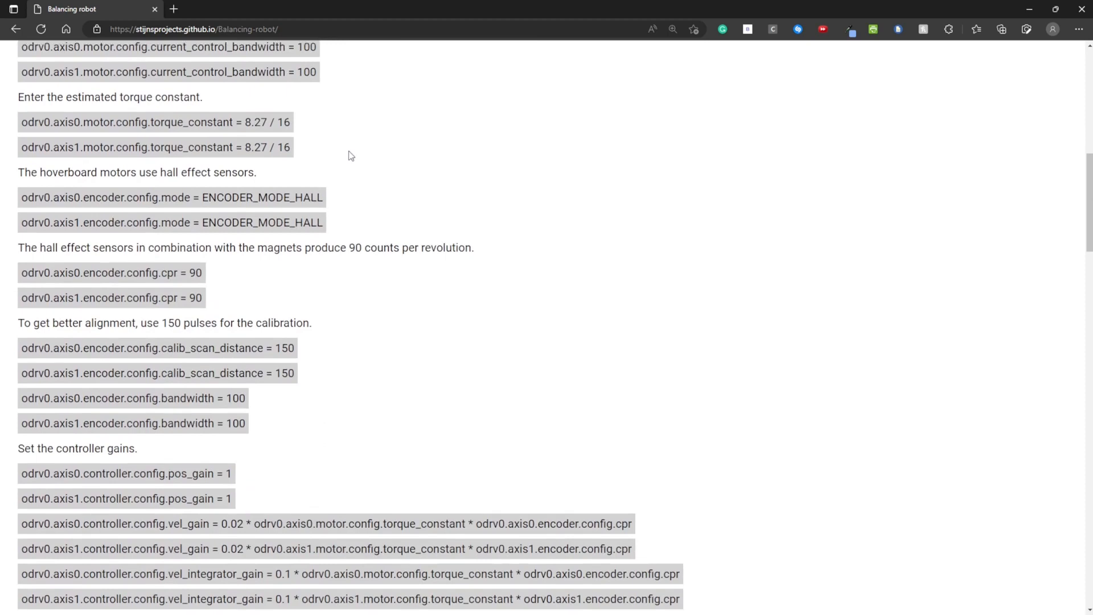
scroll(348, 156, "down", 1)
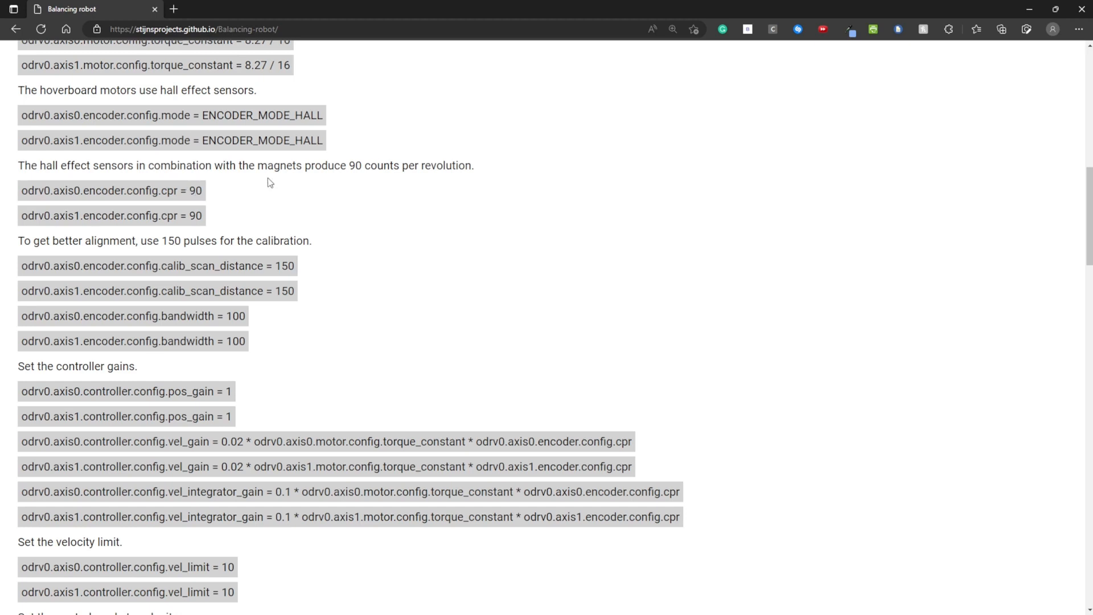
scroll(267, 178, "down", 1)
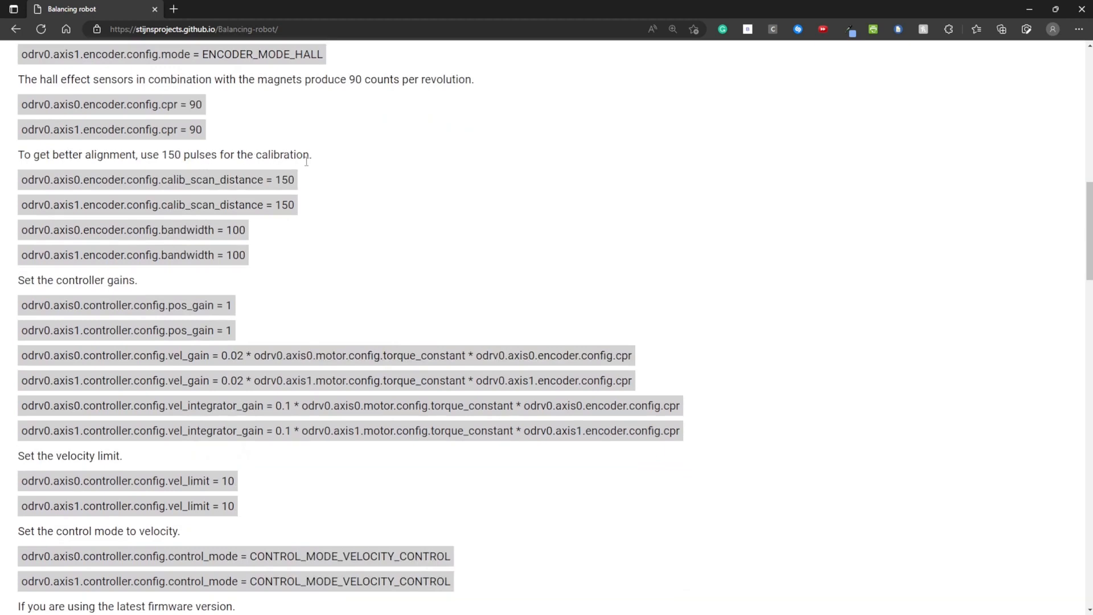
scroll(305, 159, "down", 1)
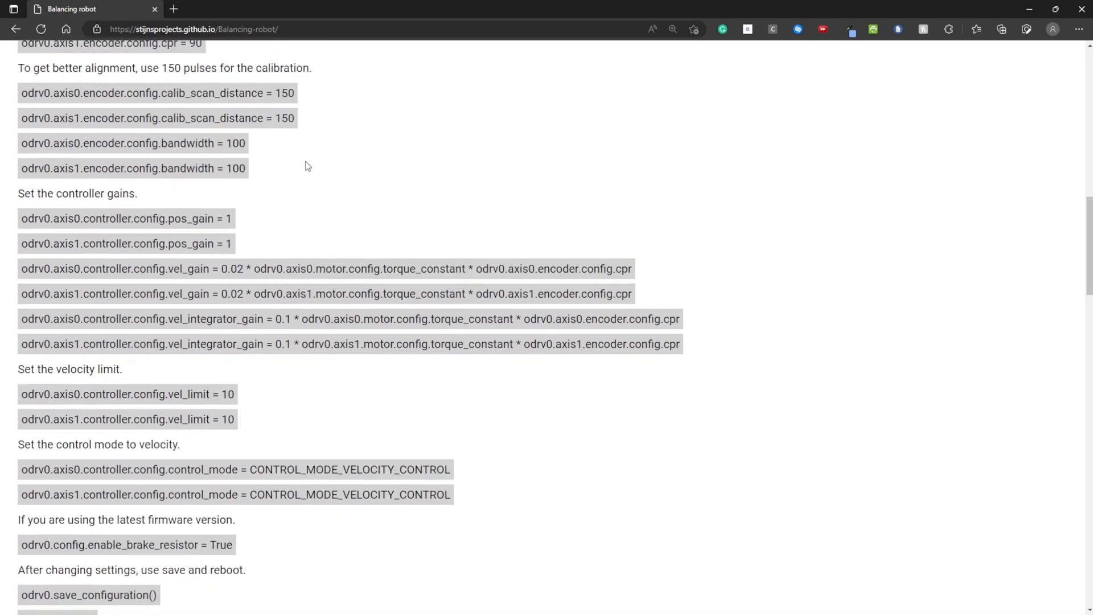
scroll(306, 165, "down", 1)
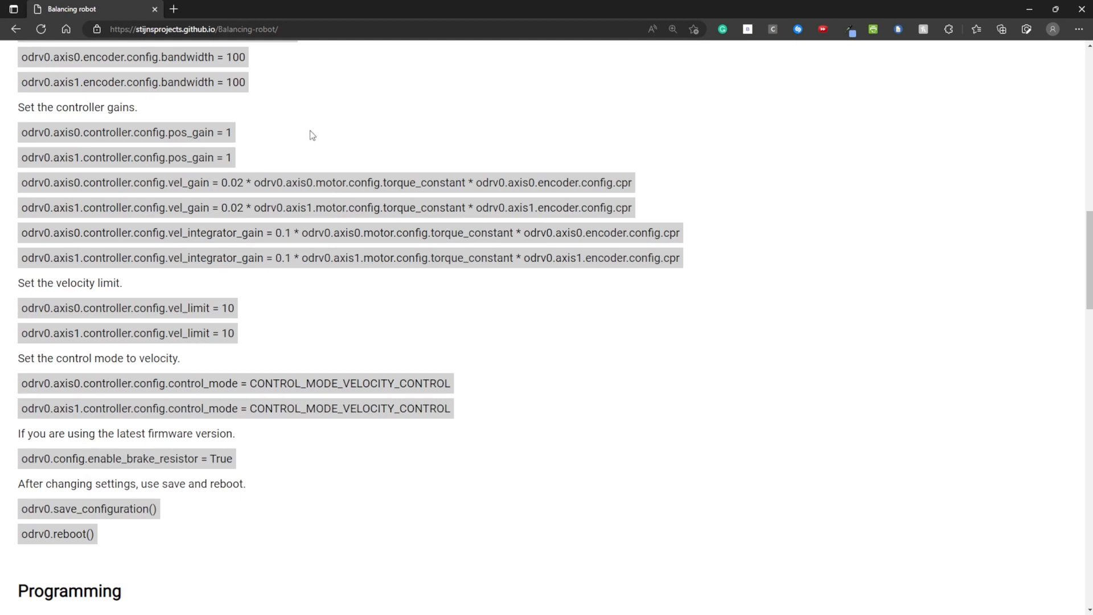
scroll(311, 134, "down", 1)
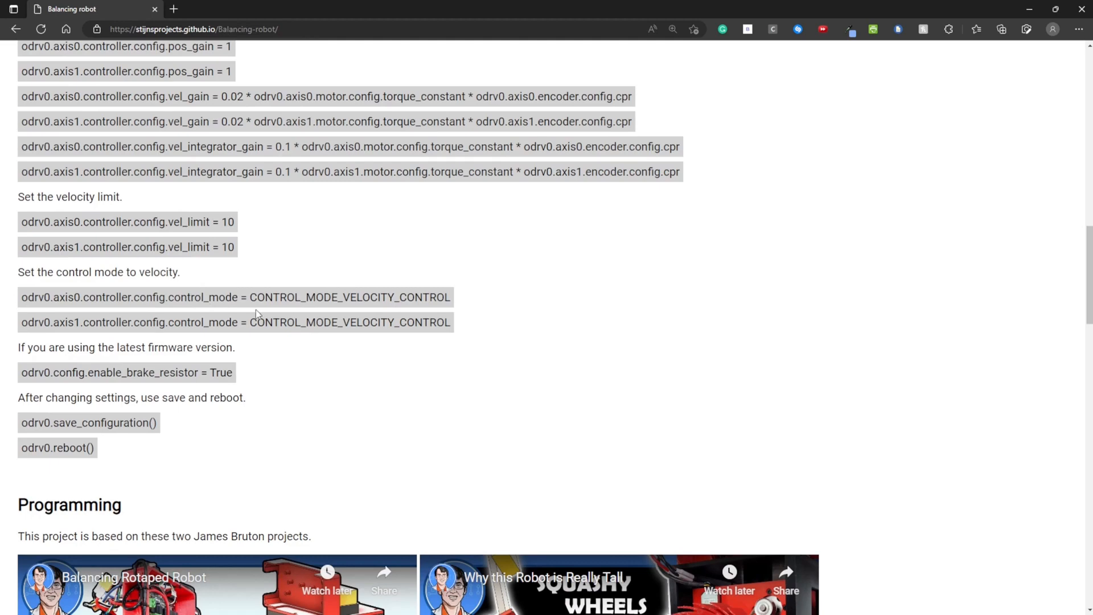
scroll(396, 304, "down", 1)
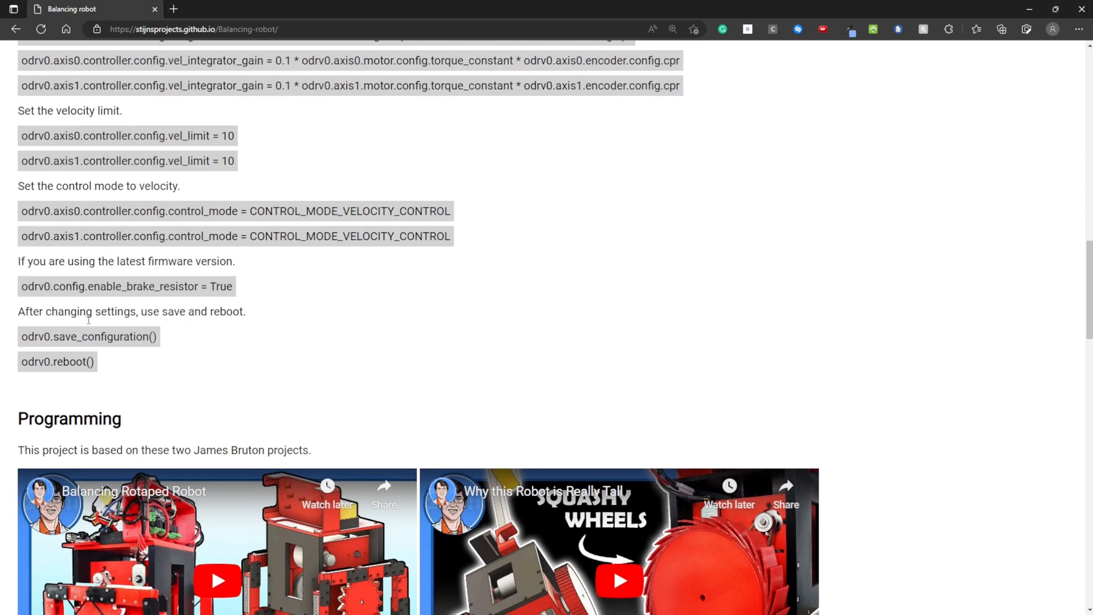
scroll(246, 309, "down", 1)
scroll(247, 305, "down", 1)
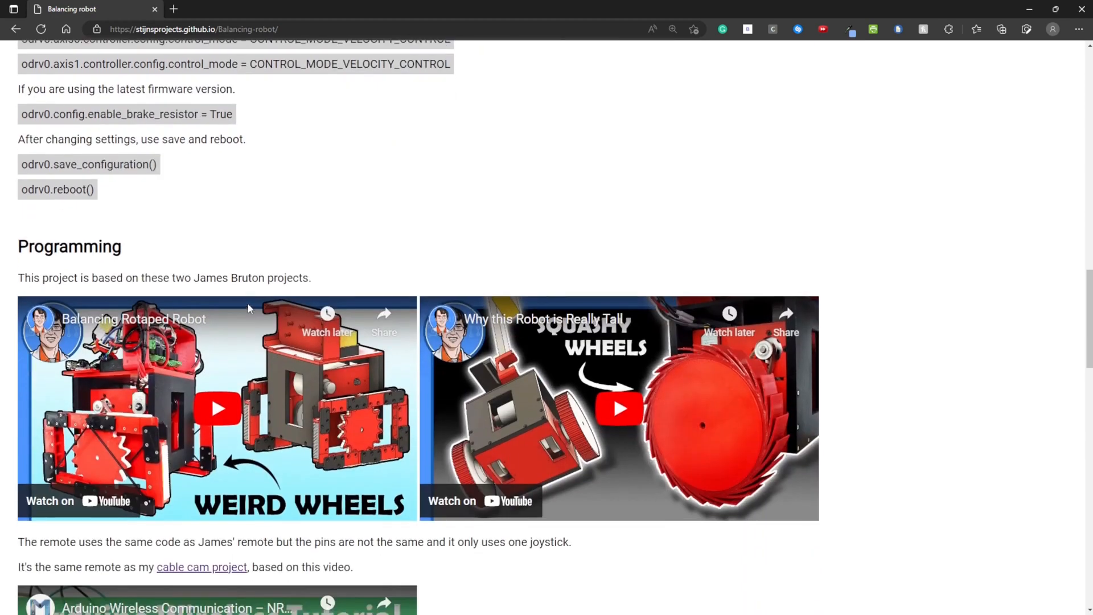
scroll(256, 269, "down", 1)
scroll(256, 269, "down", 1)
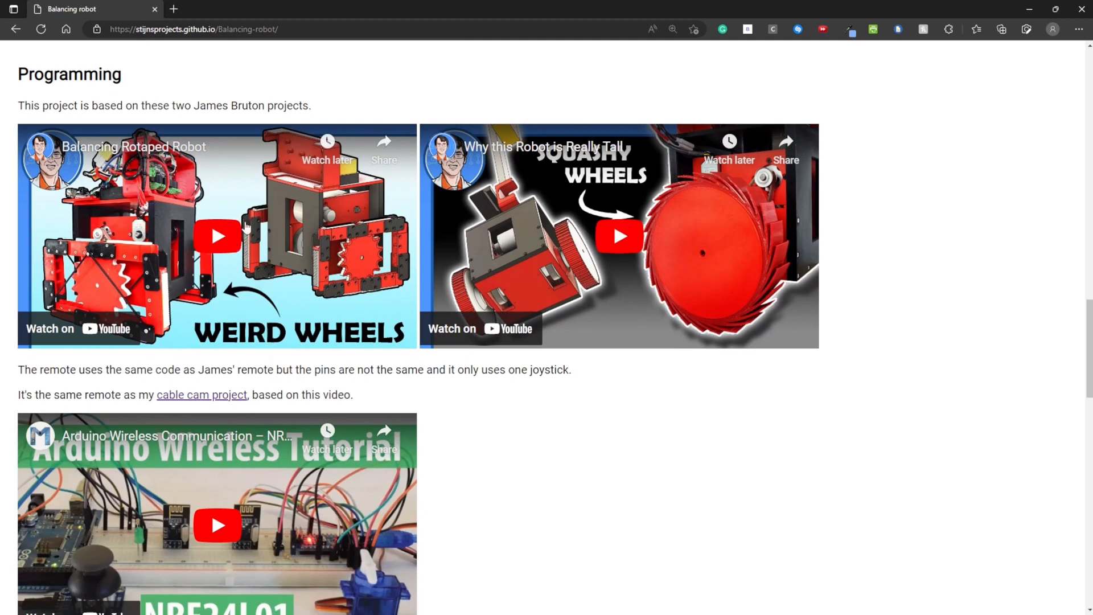
scroll(246, 226, "down", 1)
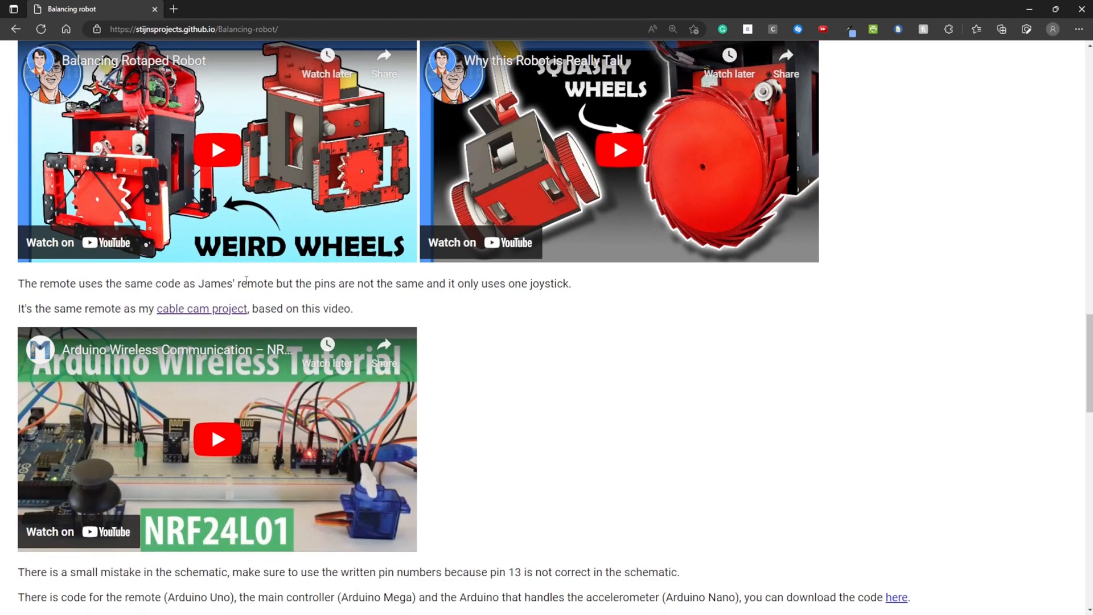
scroll(479, 286, "down", 1)
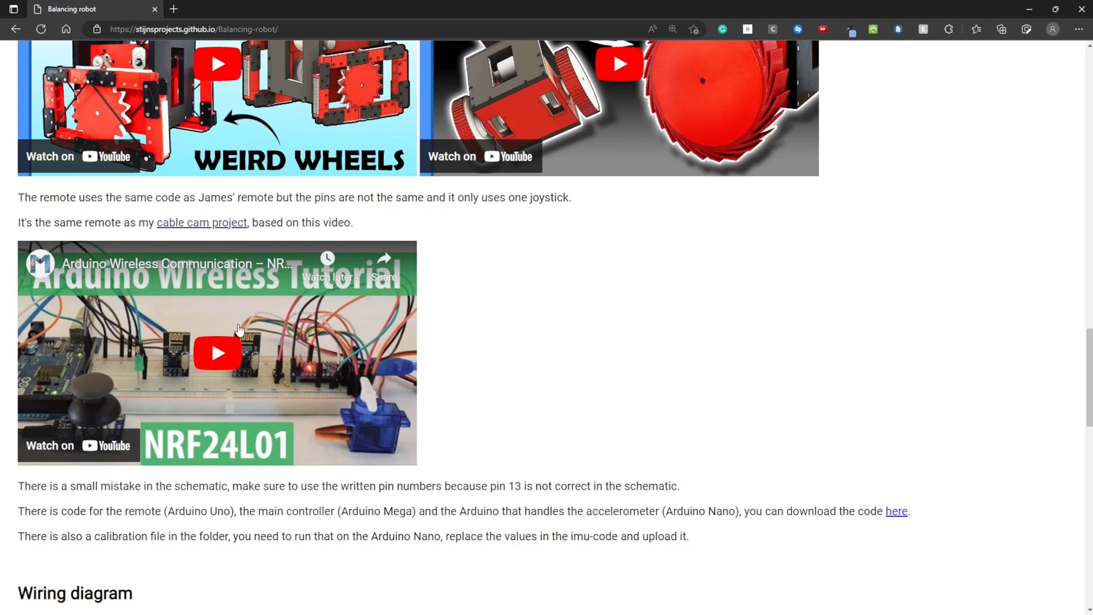
scroll(330, 338, "down", 1)
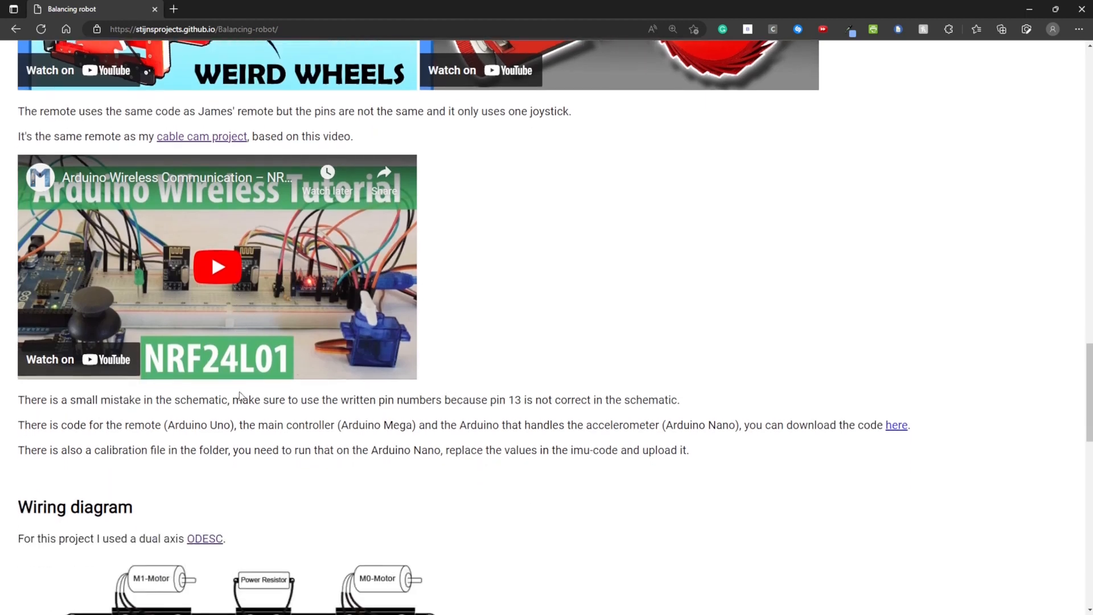
scroll(520, 300, "down", 1)
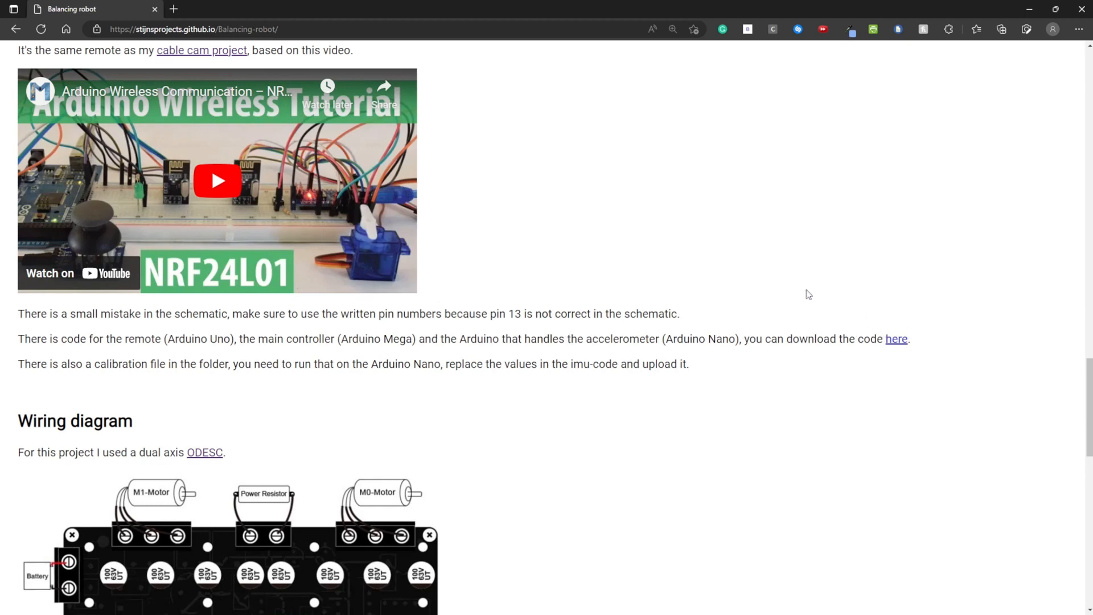
scroll(769, 299, "down", 1)
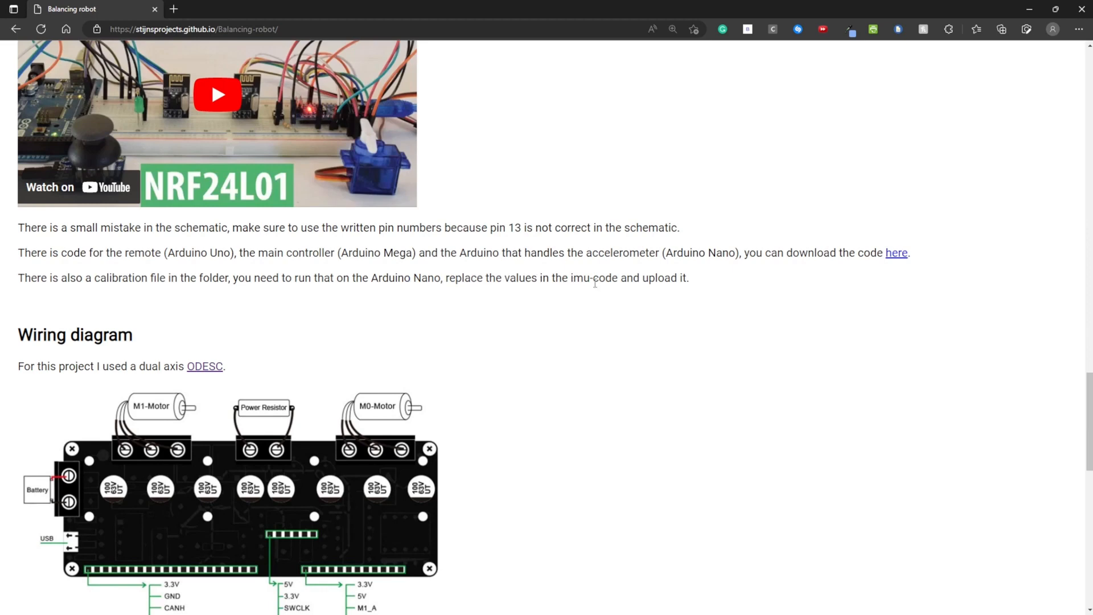
scroll(594, 273, "down", 1)
scroll(595, 273, "down", 1)
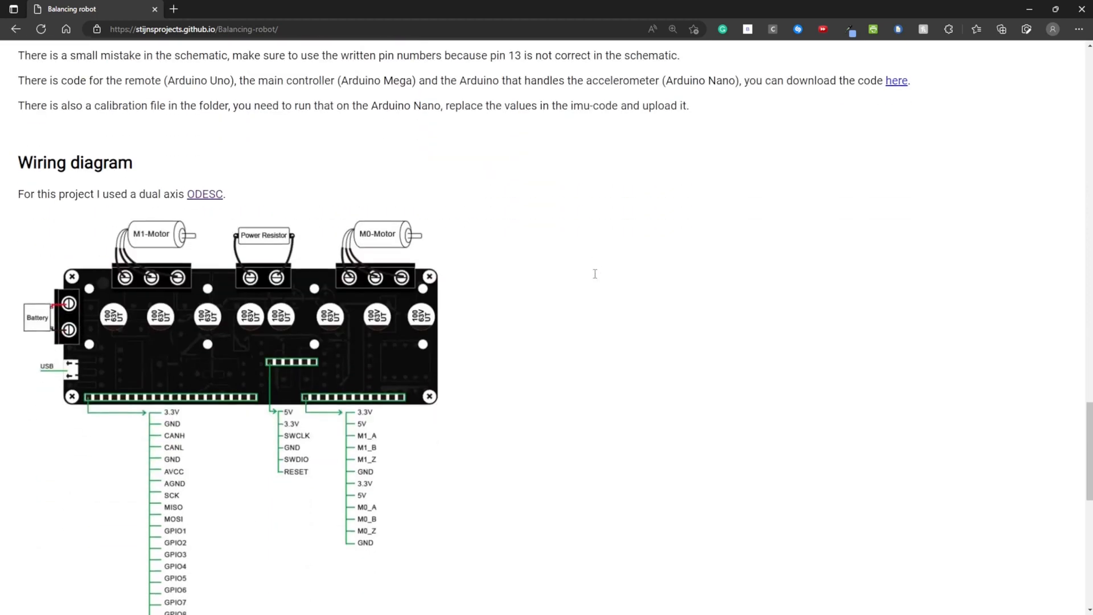
scroll(595, 273, "down", 1)
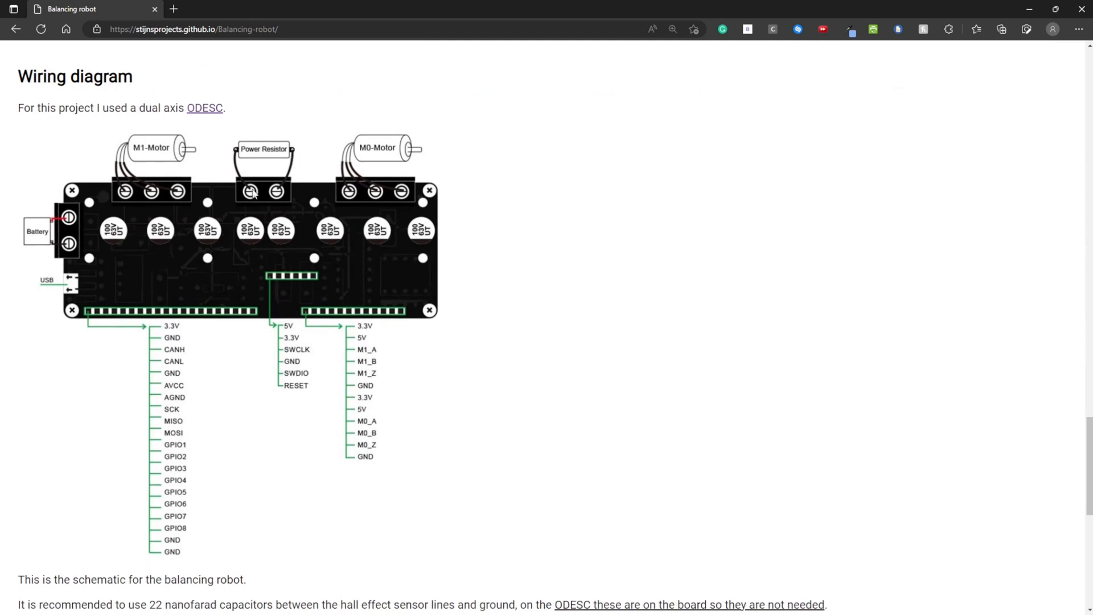
scroll(210, 129, "down", 1)
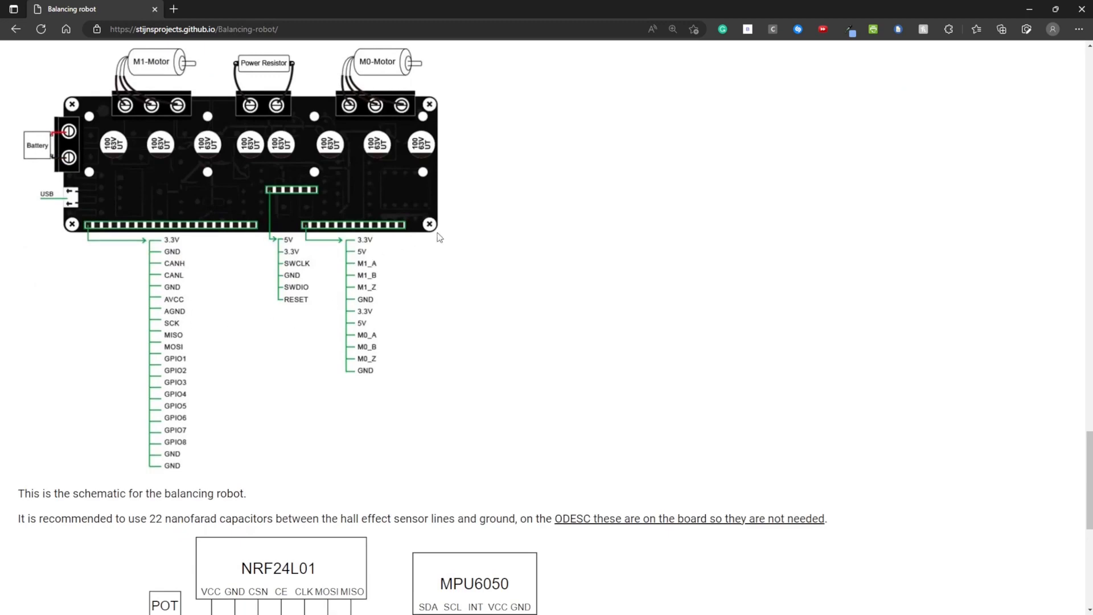
scroll(467, 233, "down", 1)
scroll(467, 232, "down", 1)
scroll(476, 227, "down", 1)
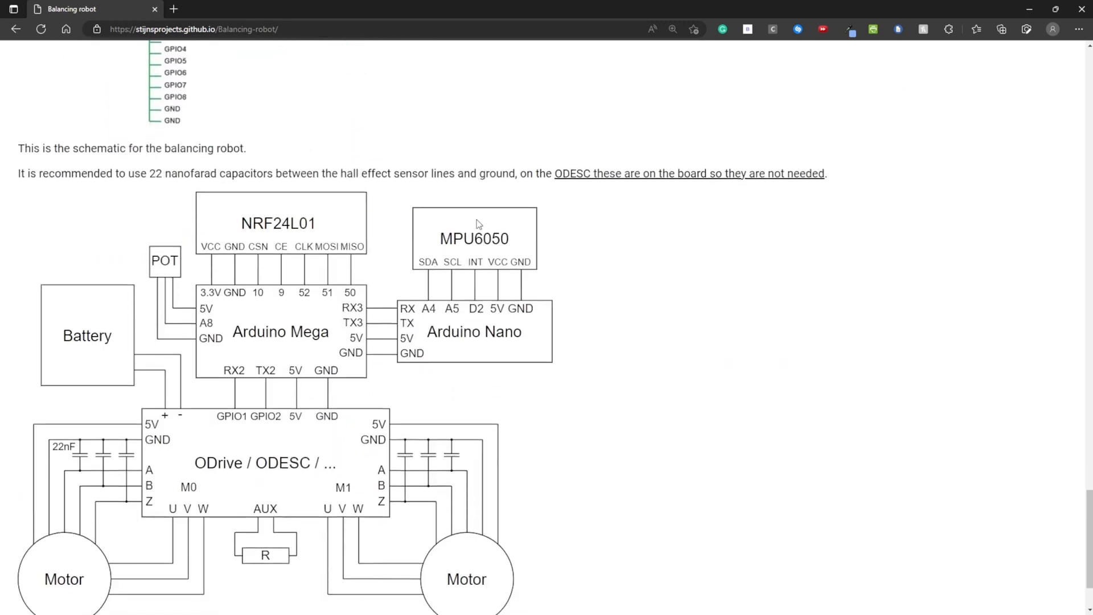
scroll(478, 224, "down", 1)
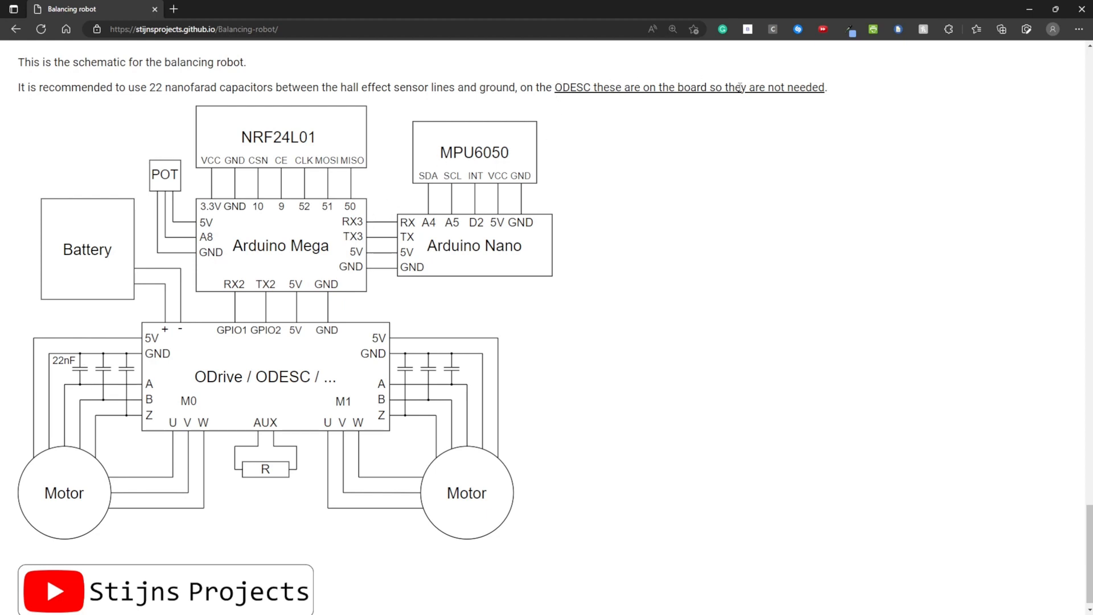
scroll(297, 312, "up", 1)
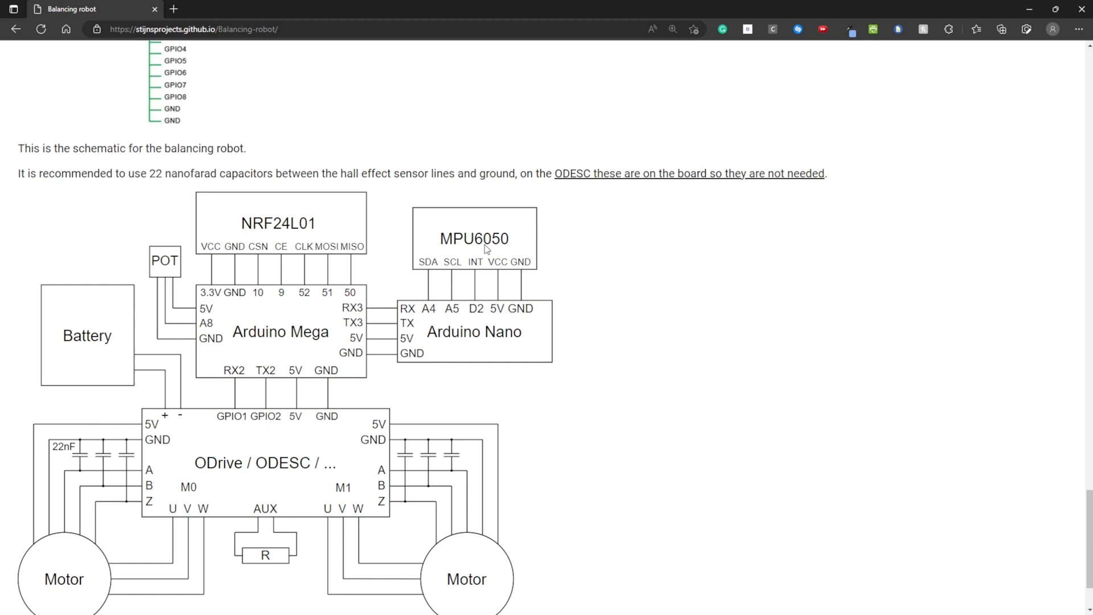
scroll(483, 244, "down", 1)
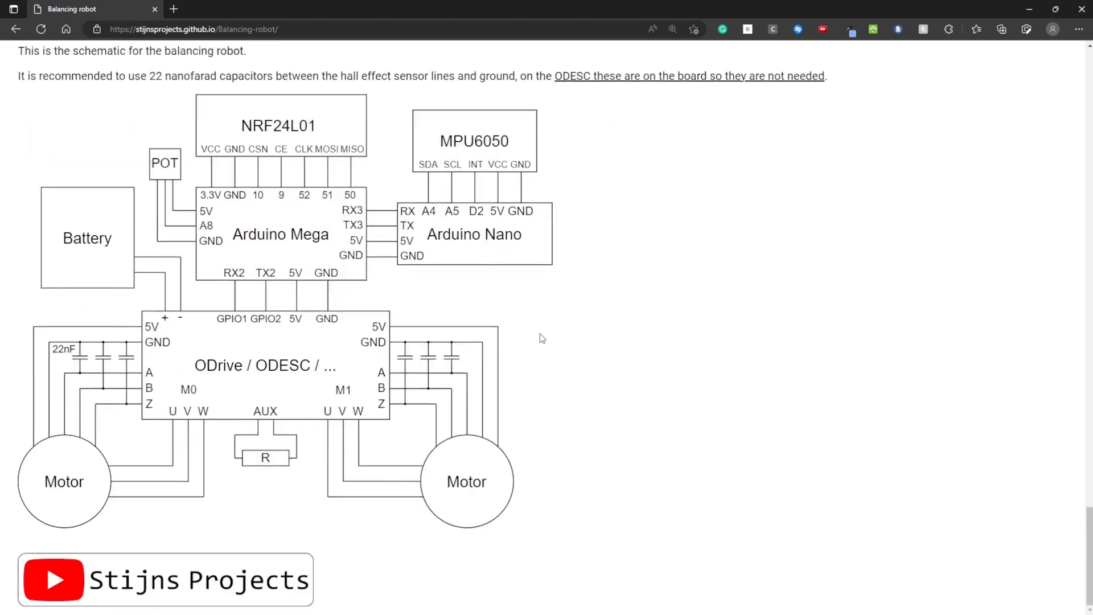